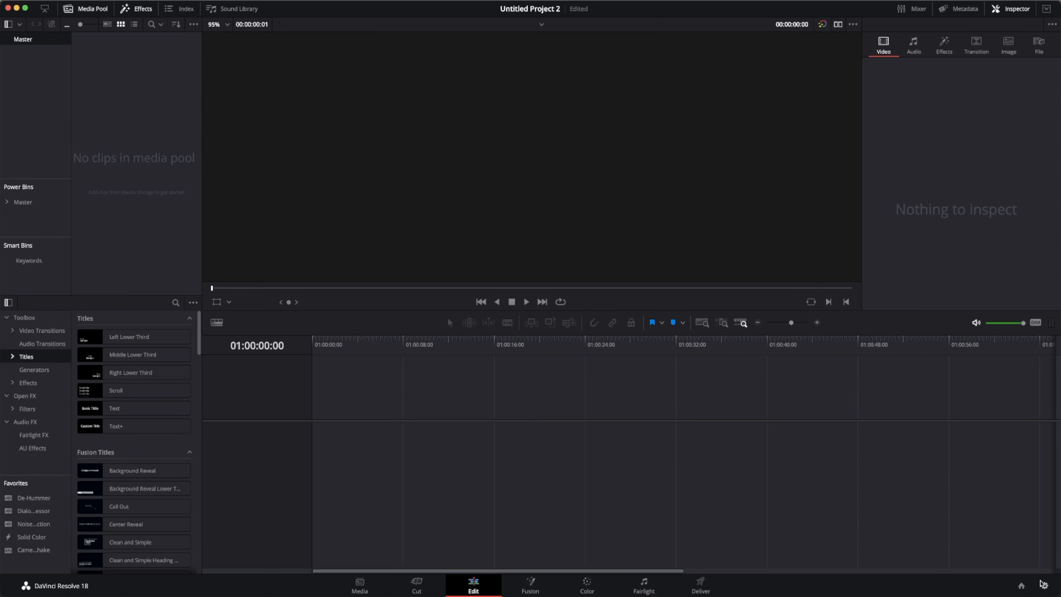
# Set the project's timeline resolution to 3840 x 2160 Ultra HD in the master project settings
pyautogui.click(1043, 586)
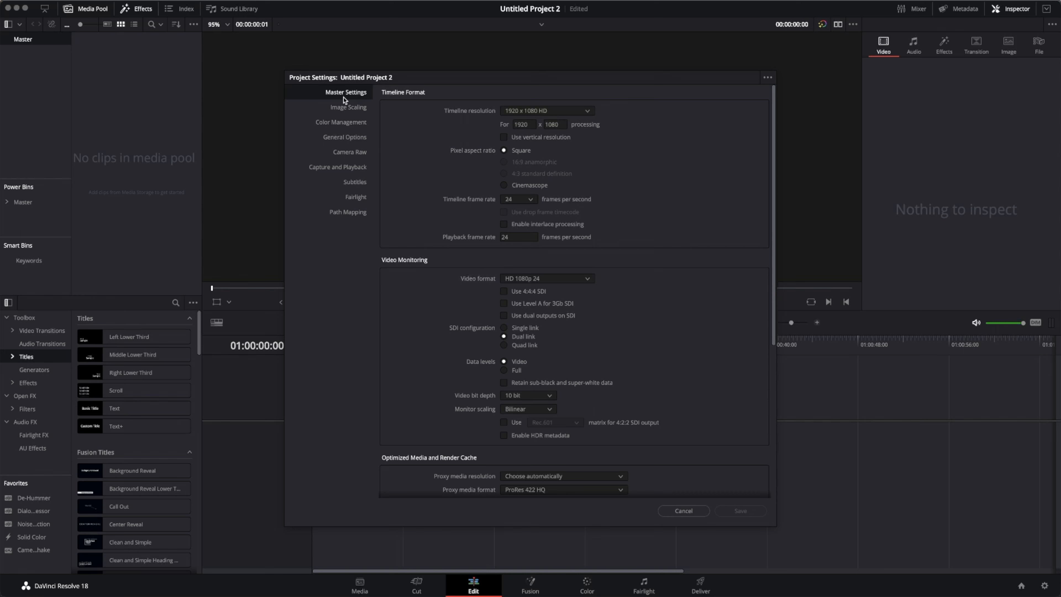
pyautogui.click(338, 108)
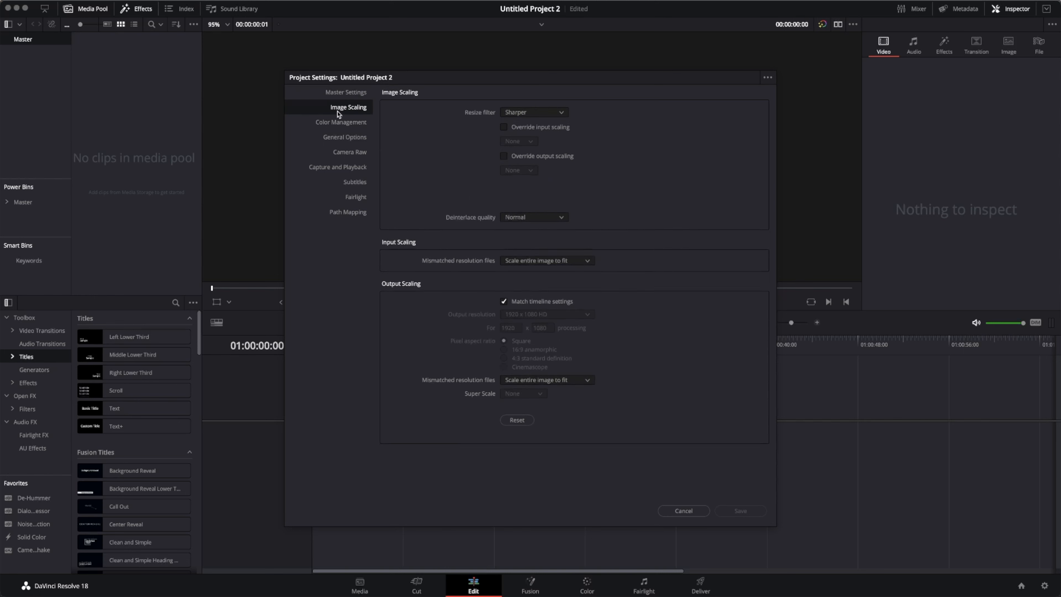
pyautogui.click(336, 97)
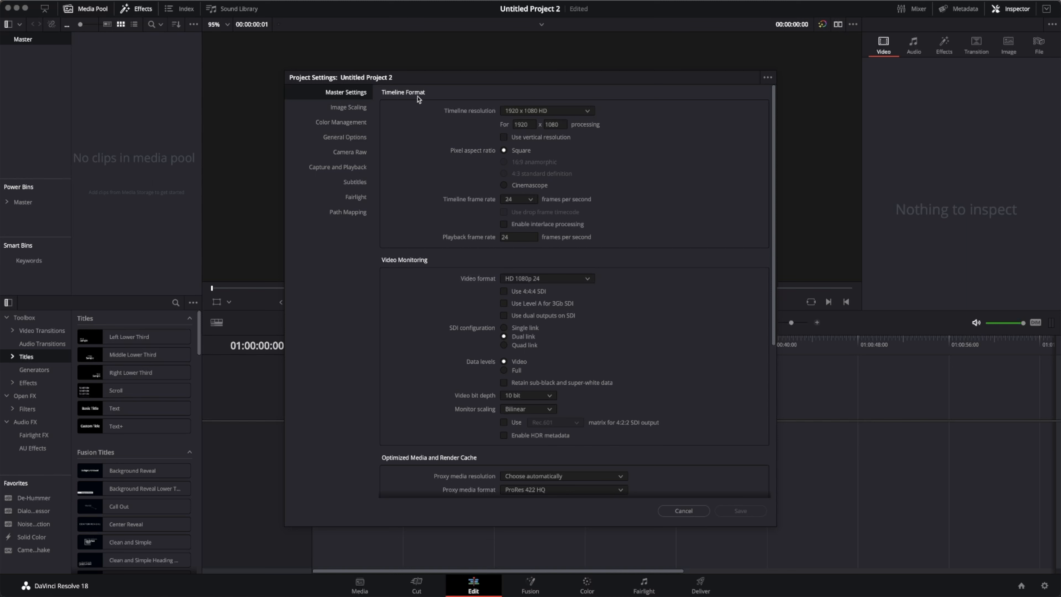
pyautogui.click(550, 113)
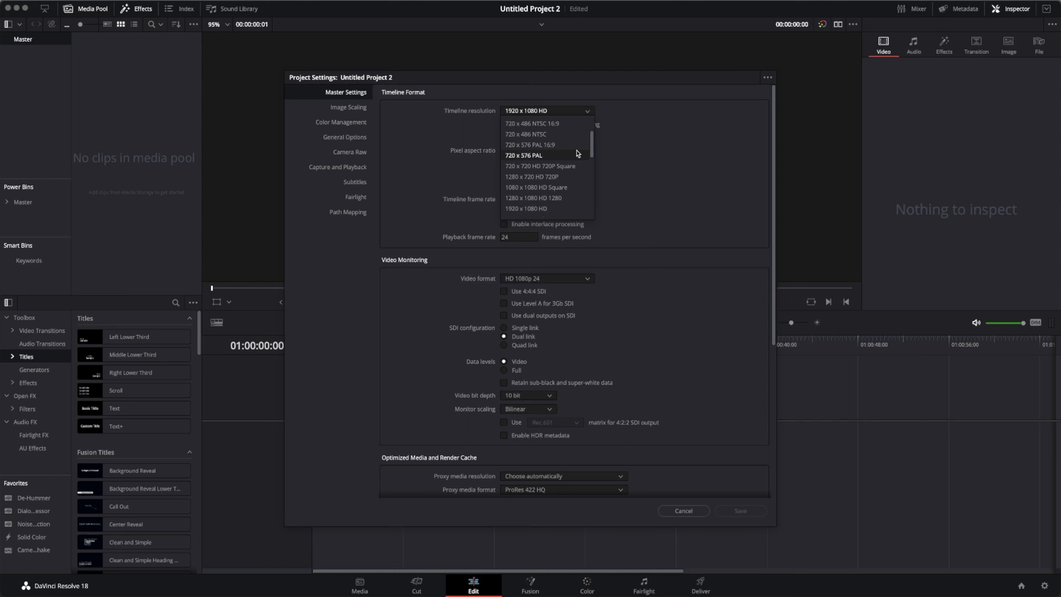
pyautogui.scroll(-1, 576, 151)
pyautogui.scroll(-2, 577, 153)
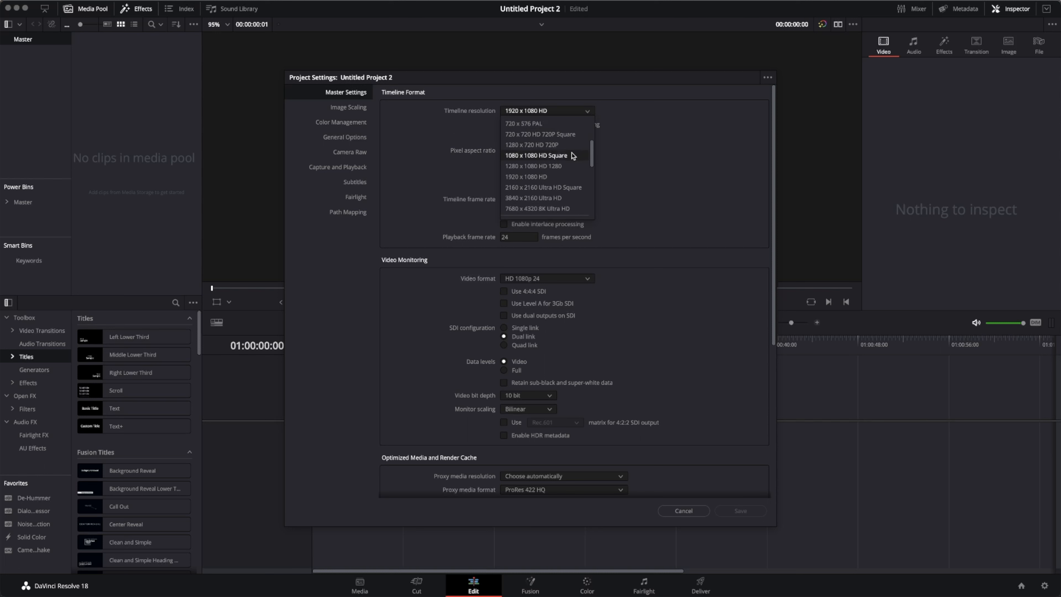
pyautogui.click(560, 200)
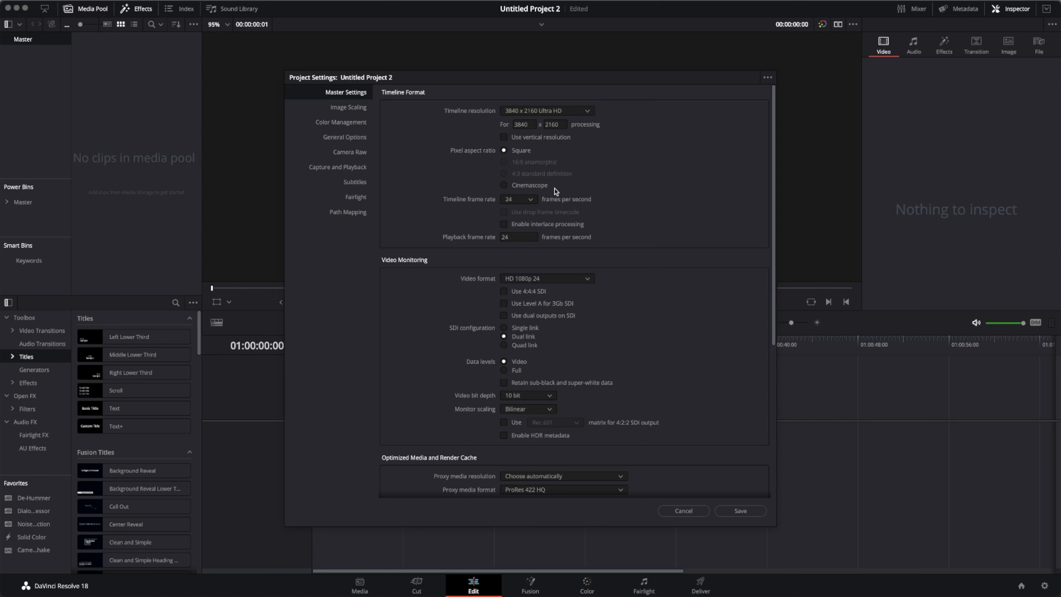
# Set the timeline frame rate to 60 frames per second and save the project settings
pyautogui.click(530, 200)
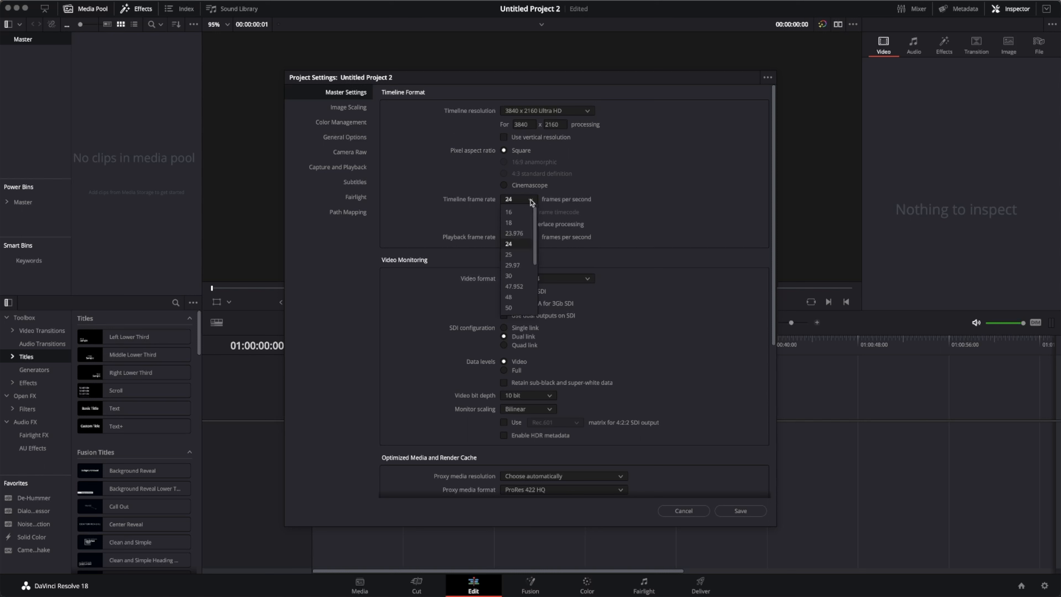
pyautogui.scroll(-2, 529, 256)
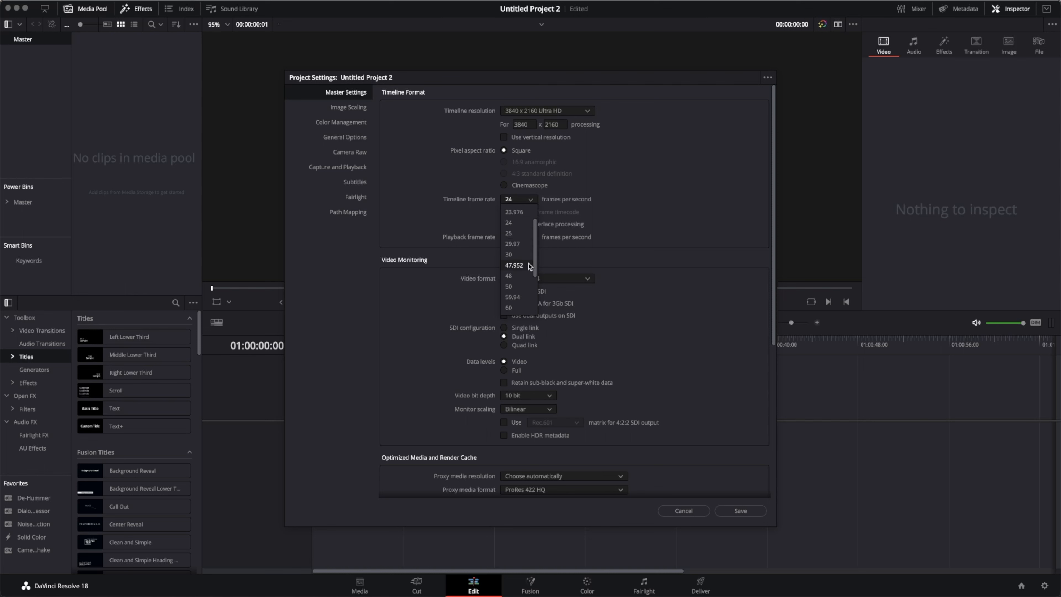
pyautogui.click(509, 308)
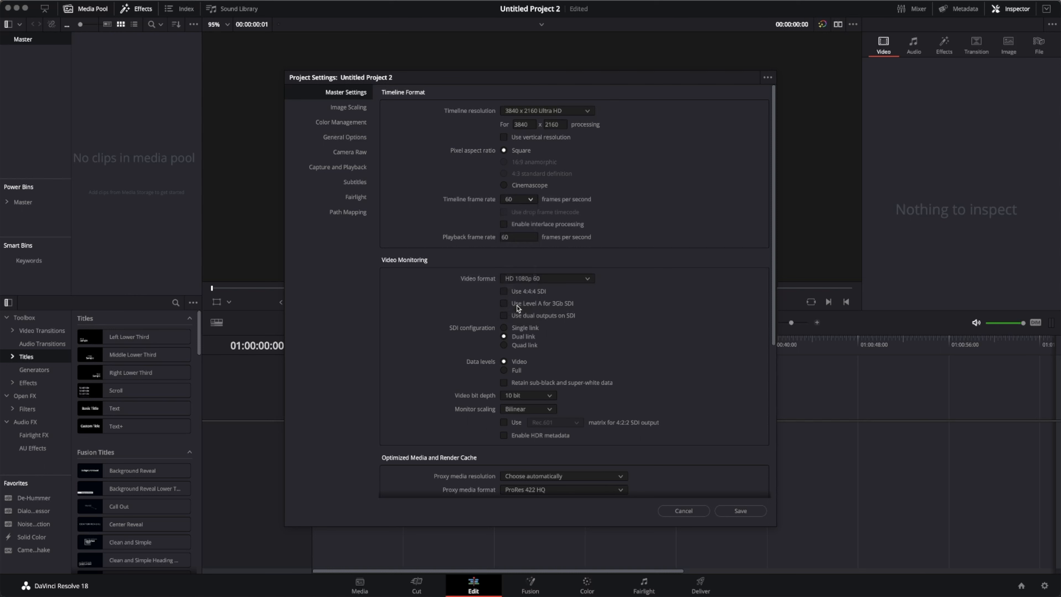
pyautogui.click(530, 201)
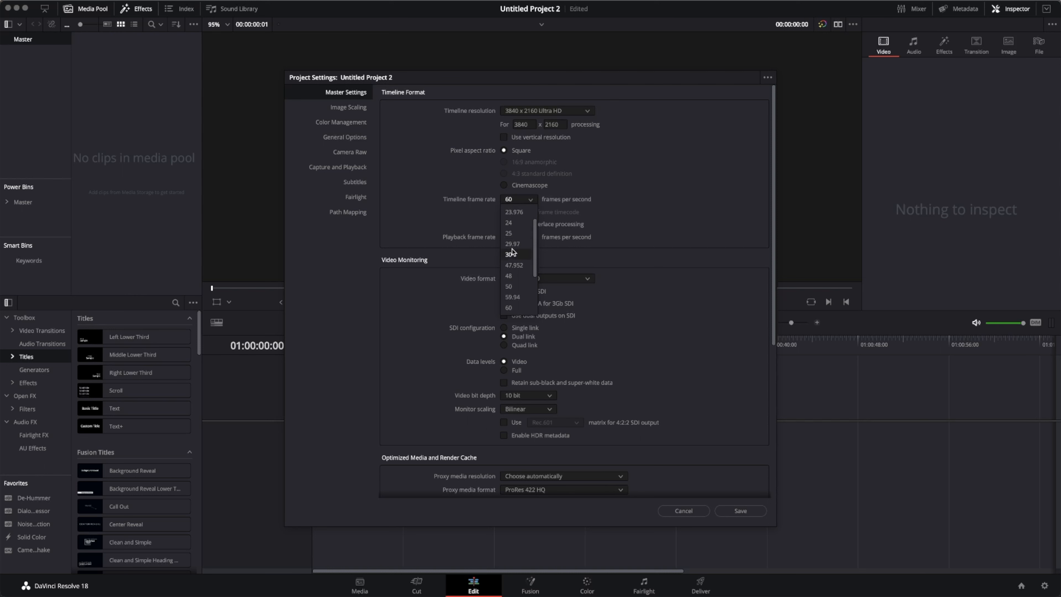
pyautogui.click(612, 204)
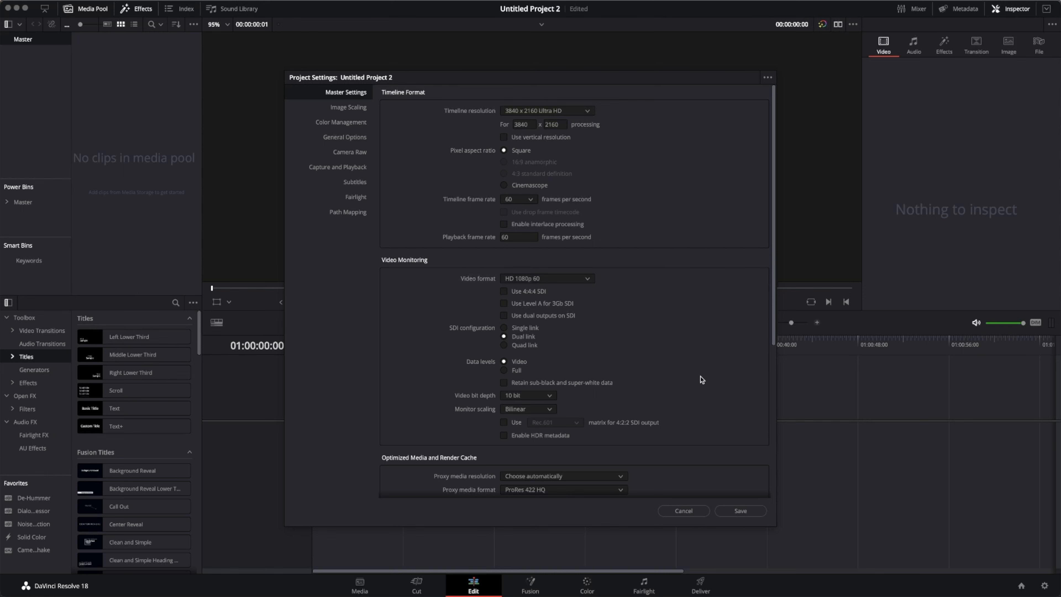
pyautogui.click(731, 510)
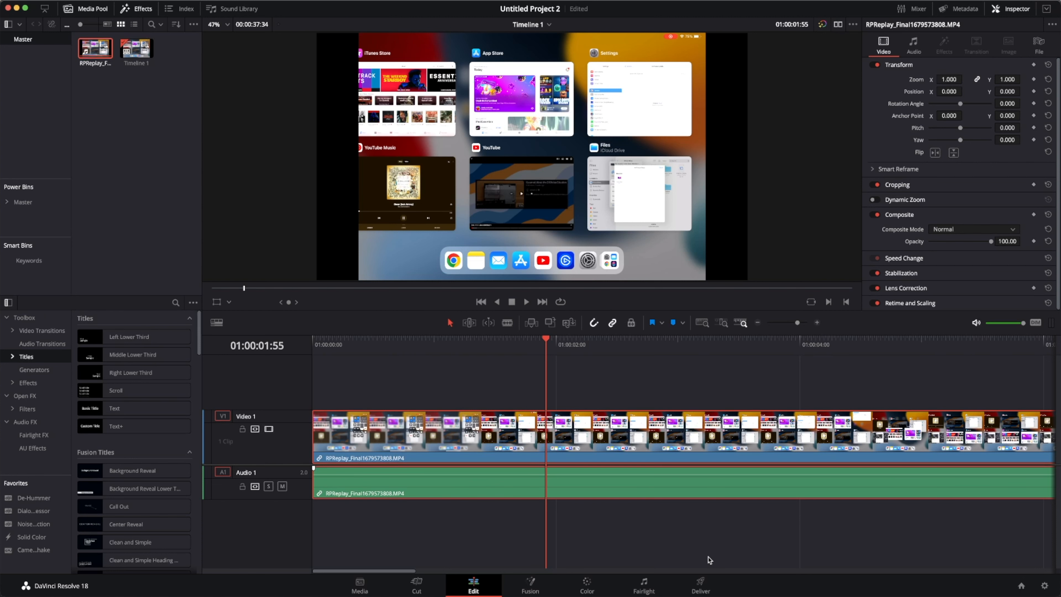
# Go to the Deliver page and choose the Custom Export render preset for the timeline
pyautogui.click(701, 582)
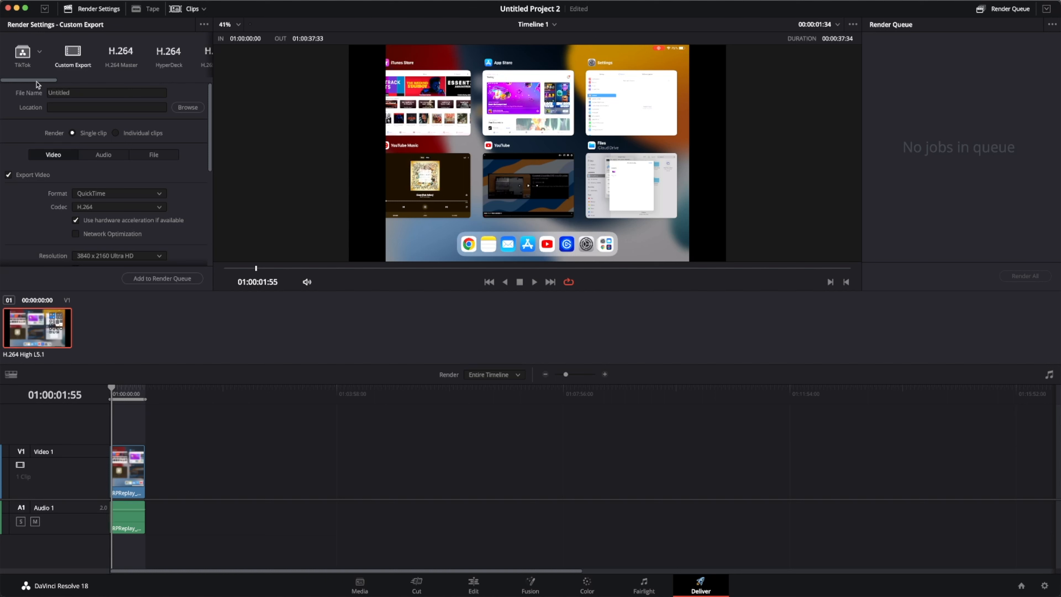
pyautogui.click(38, 54)
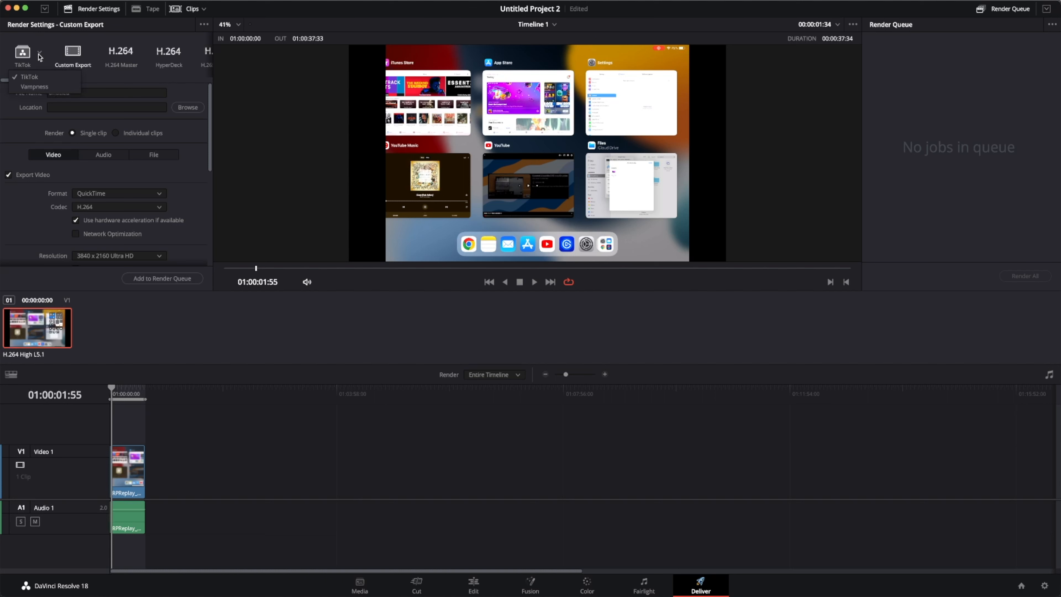
pyautogui.click(38, 54)
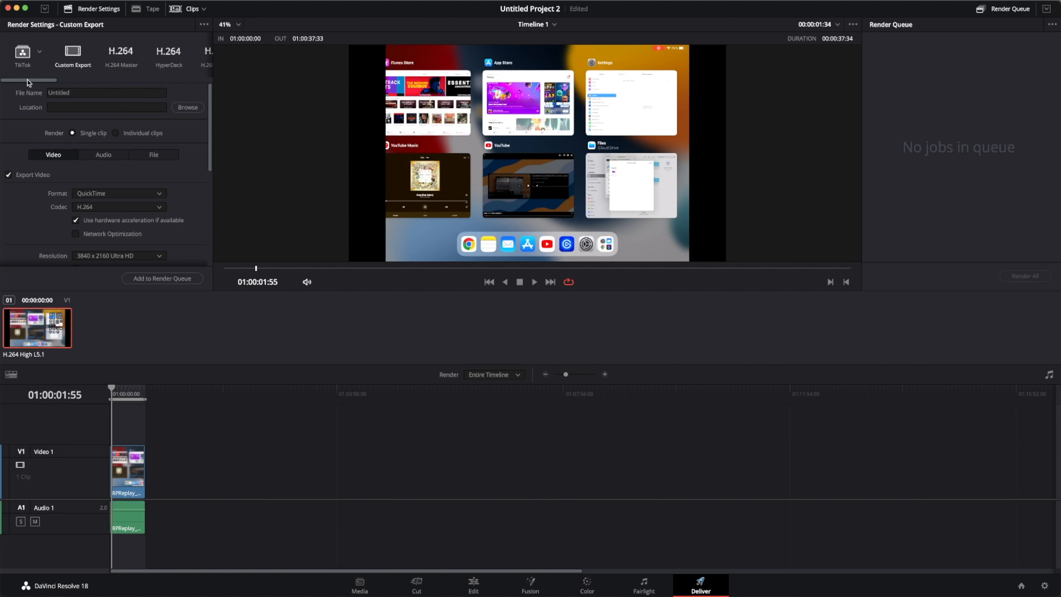
pyautogui.moveTo(27, 79)
pyautogui.mouseDown()
pyautogui.moveTo(49, 80)
pyautogui.moveTo(18, 80)
pyautogui.moveTo(105, 80)
pyautogui.moveTo(21, 76)
pyautogui.mouseUp()
pyautogui.click(71, 56)
# Set the video export format to MP4 with the H.264 codec
pyautogui.scroll(-2, 83, 160)
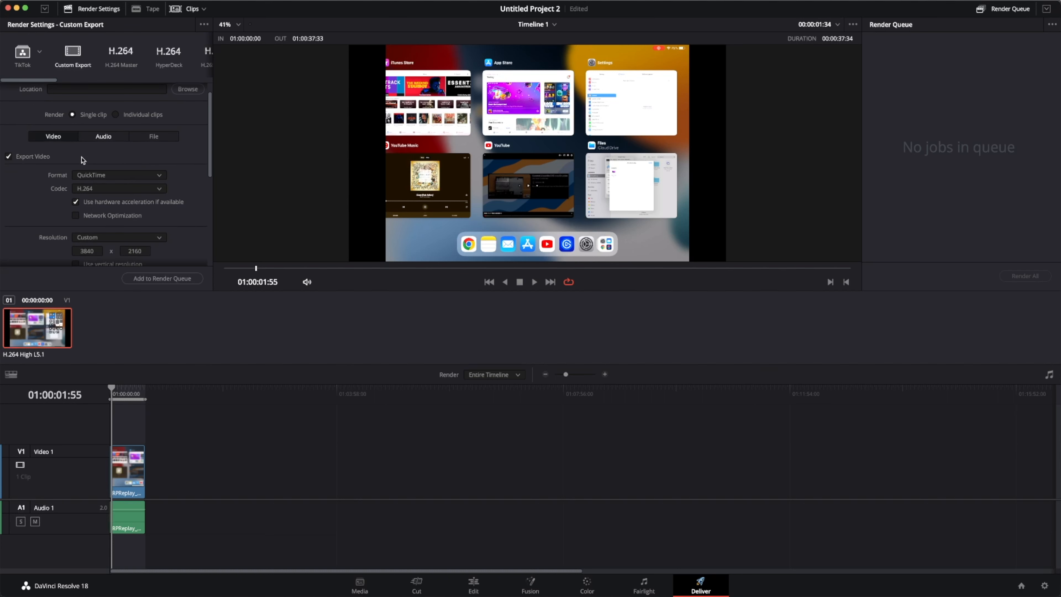
pyautogui.scroll(-1, 82, 160)
pyautogui.click(85, 162)
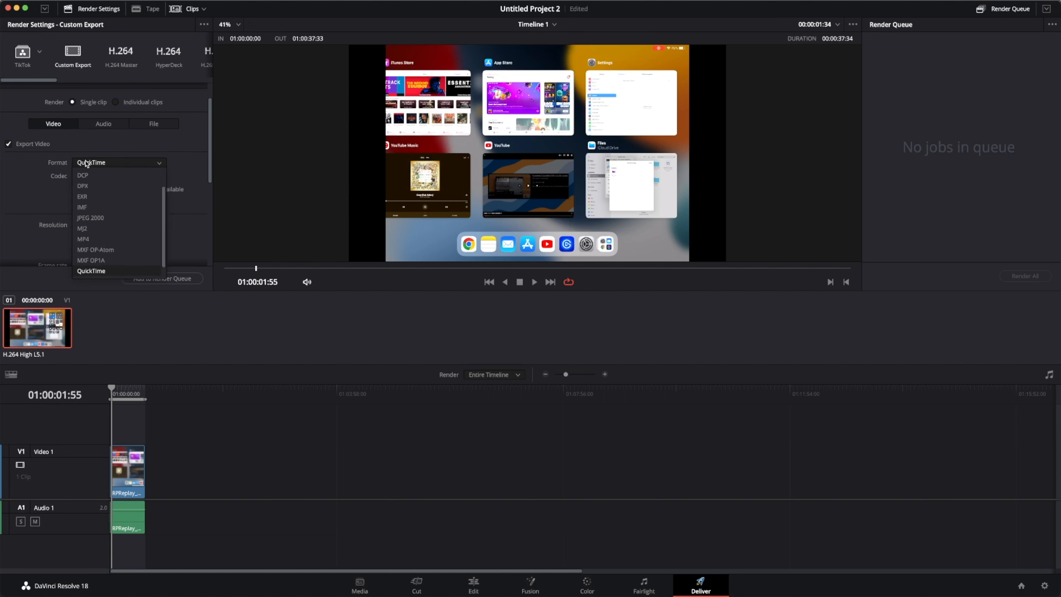
pyautogui.scroll(-1, 97, 204)
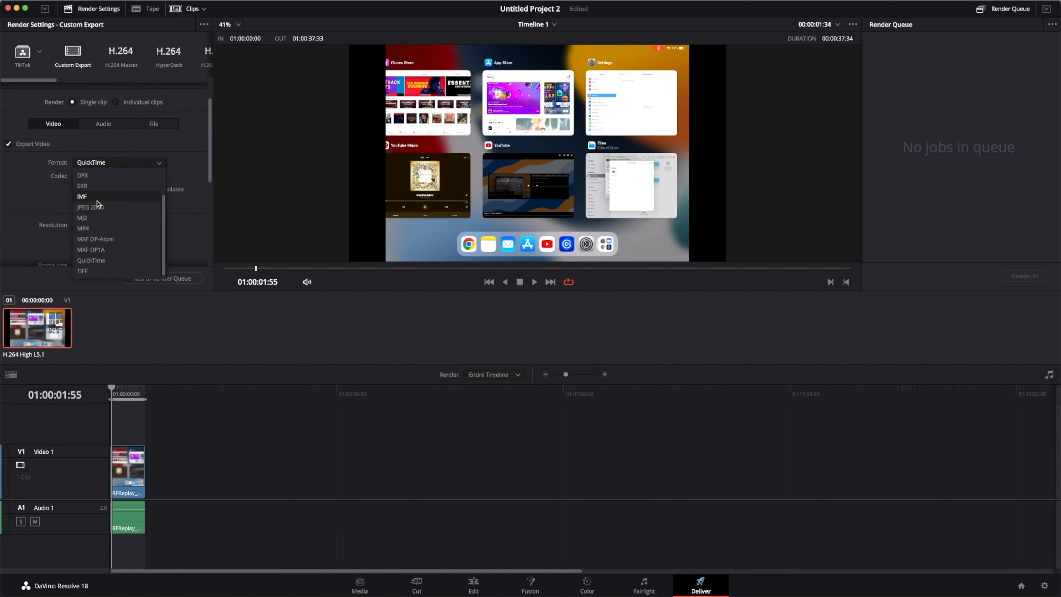
pyautogui.scroll(2, 97, 204)
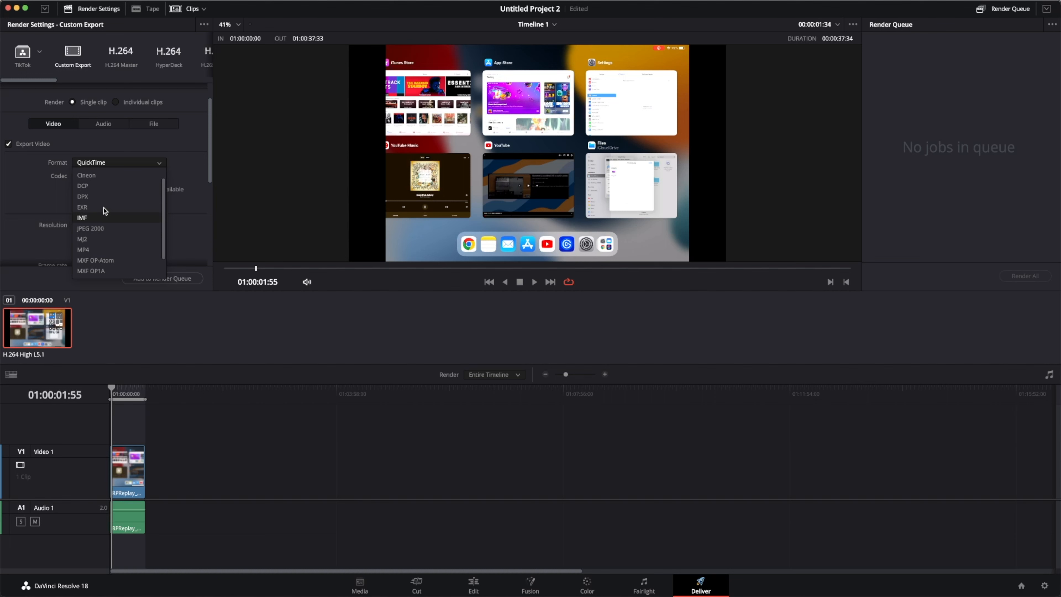
pyautogui.click(103, 251)
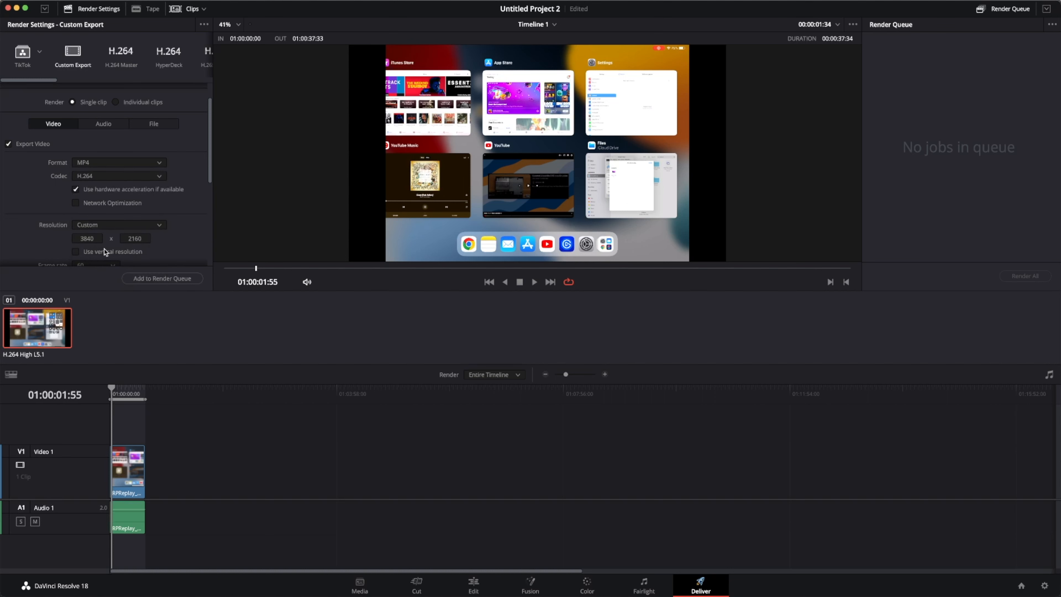
pyautogui.click(134, 177)
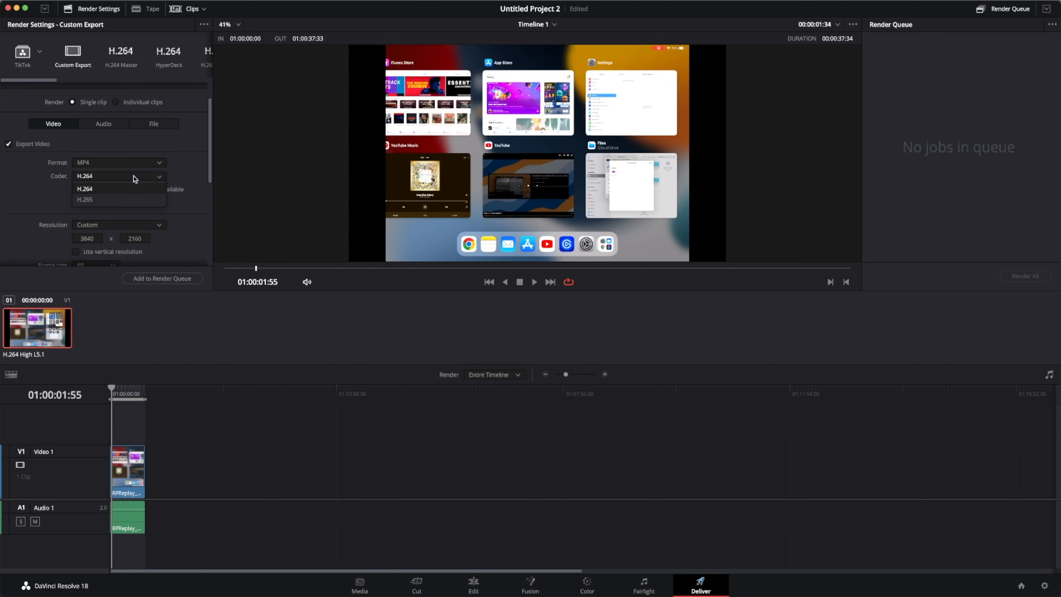
pyautogui.click(101, 190)
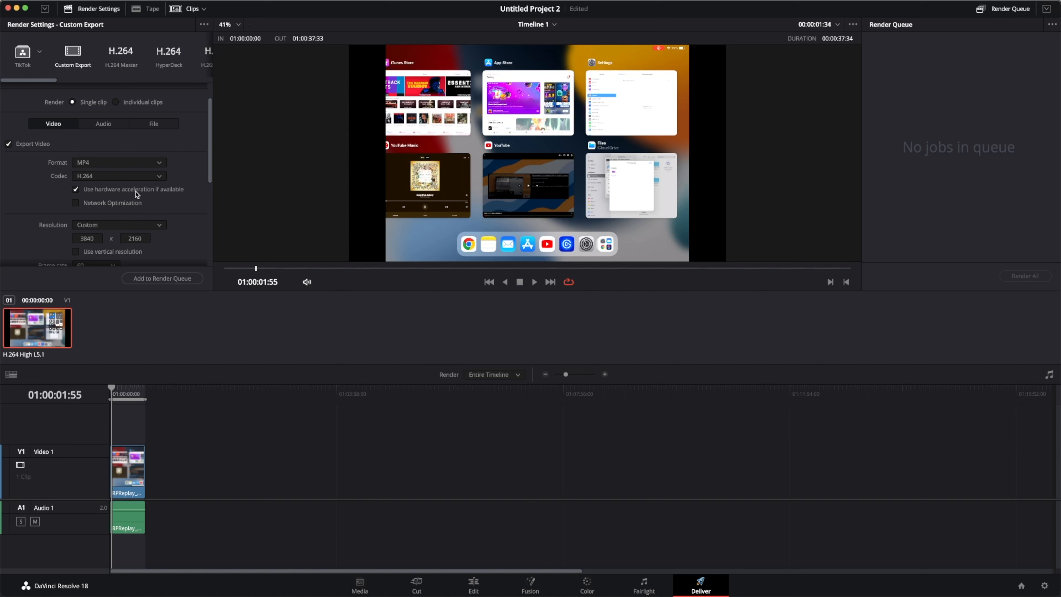
# Examine the export's resolution choices, frame rate, quality, encoding and key frame settings
pyautogui.scroll(-3, 136, 193)
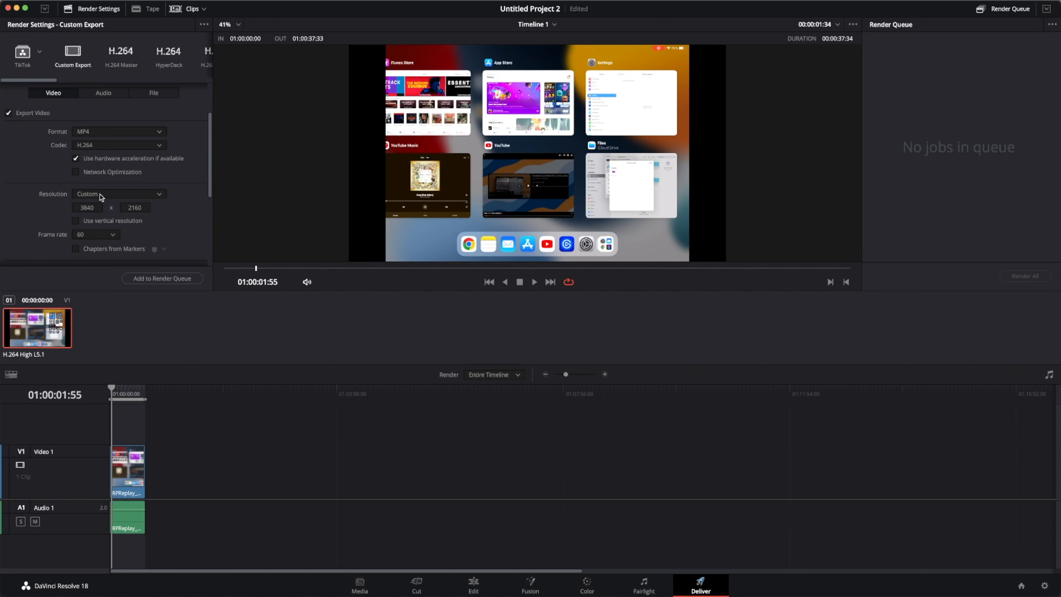
pyautogui.click(99, 196)
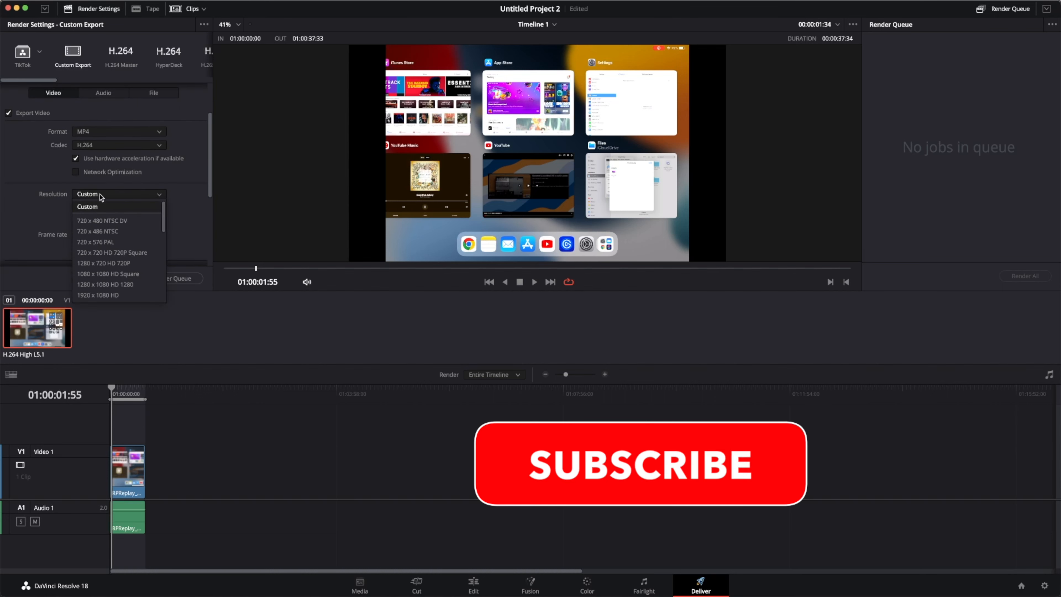
pyautogui.scroll(-1, 110, 245)
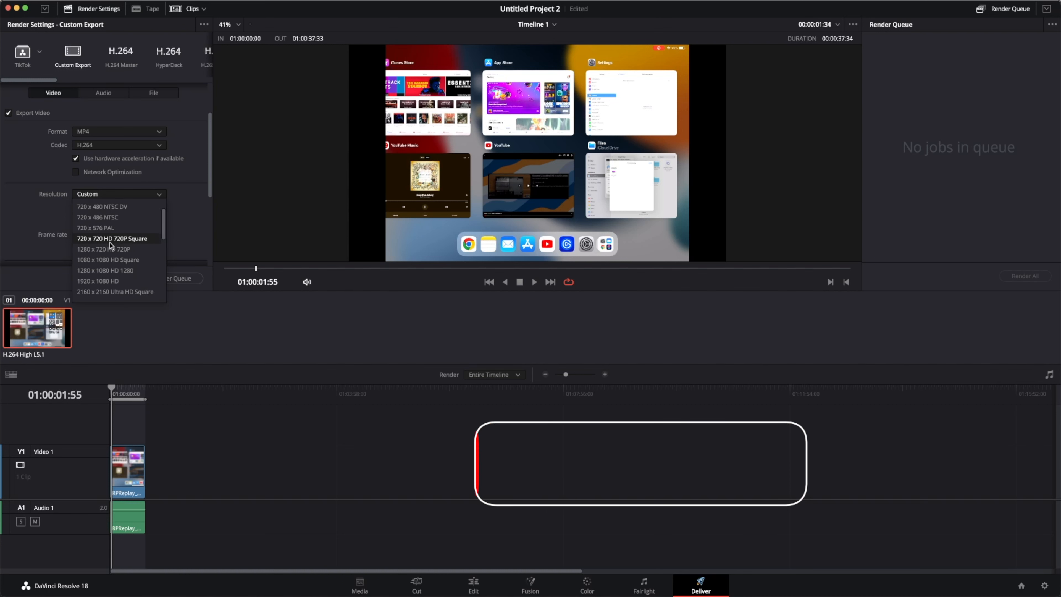
pyautogui.click(59, 207)
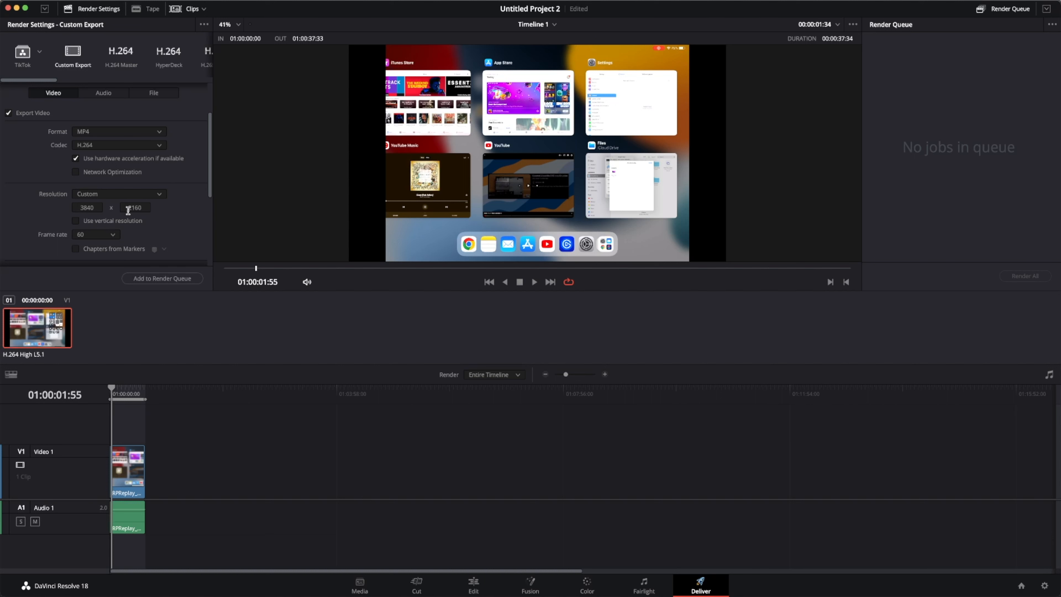
pyautogui.scroll(-2, 126, 217)
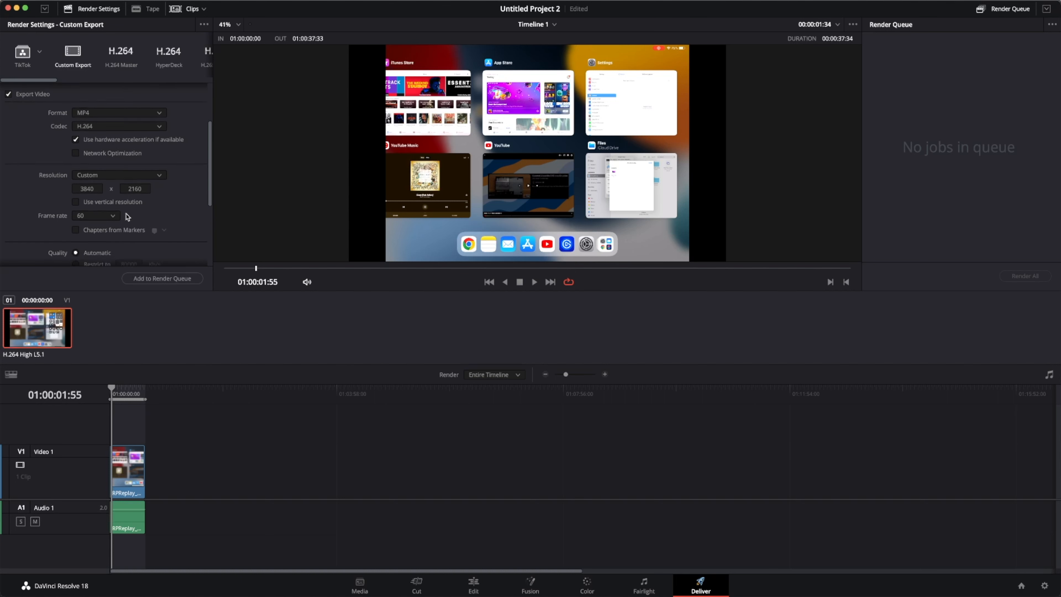
pyautogui.click(114, 211)
pyautogui.click(114, 210)
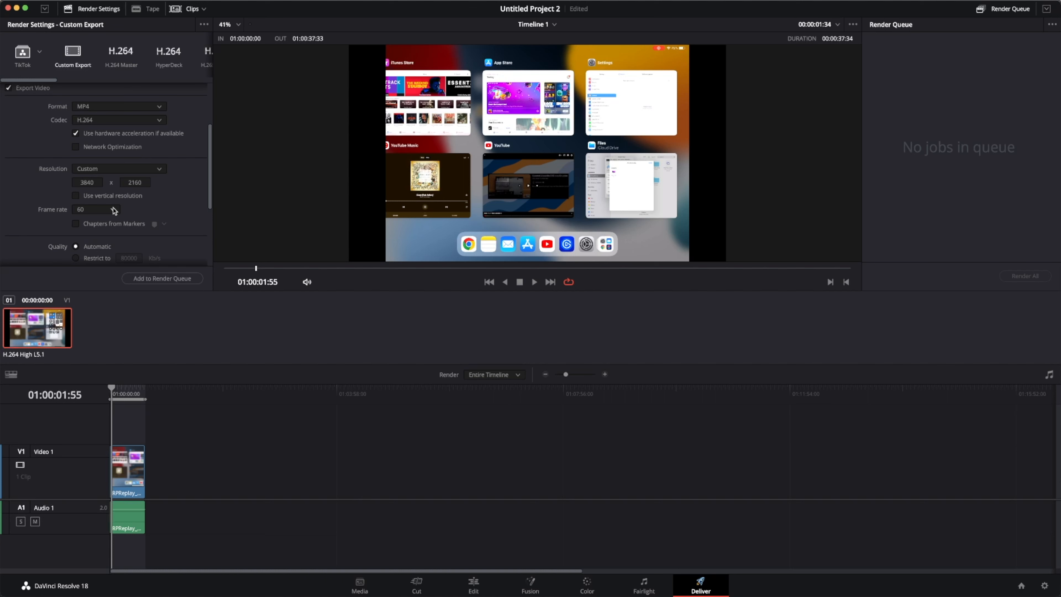
pyautogui.click(100, 210)
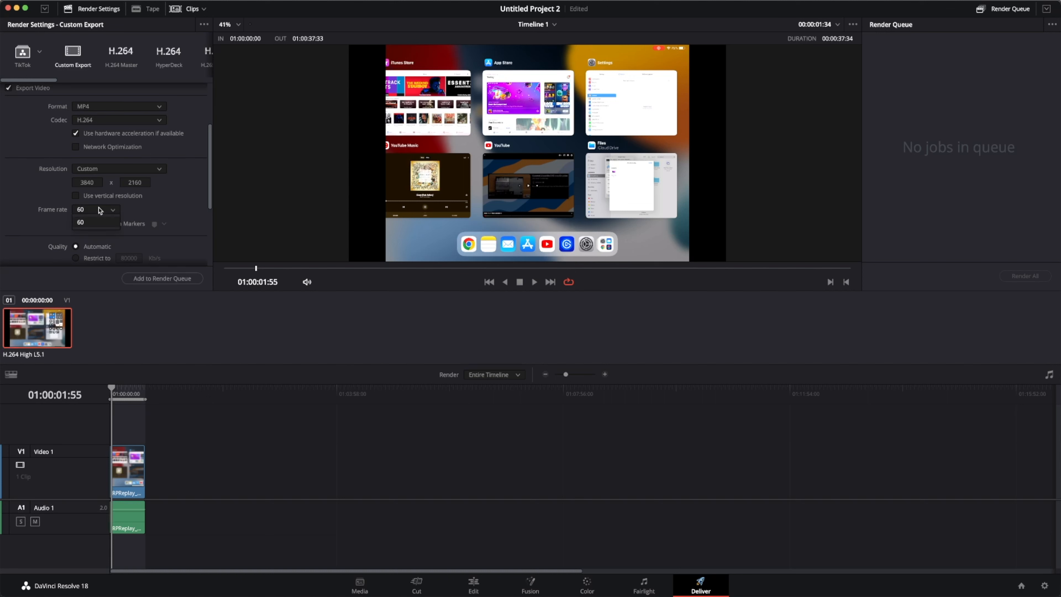
pyautogui.click(101, 210)
pyautogui.scroll(-6, 101, 211)
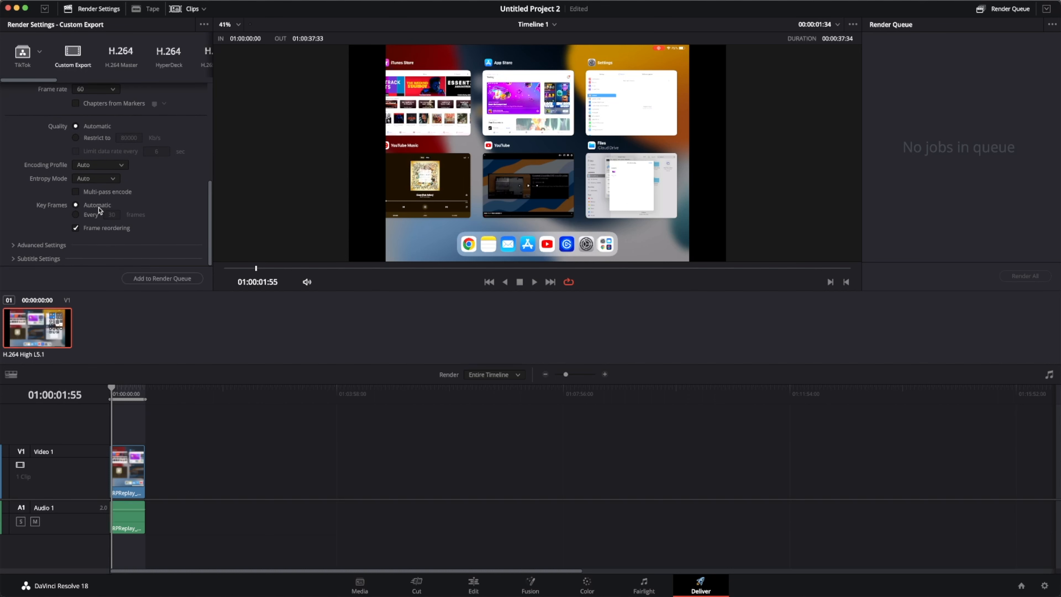
pyautogui.scroll(10, 100, 211)
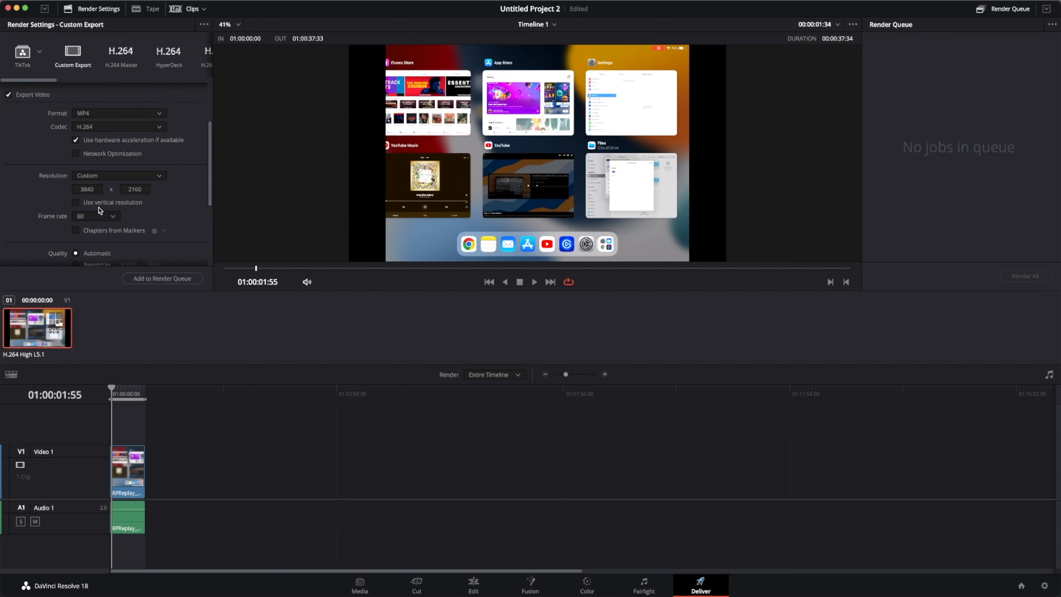